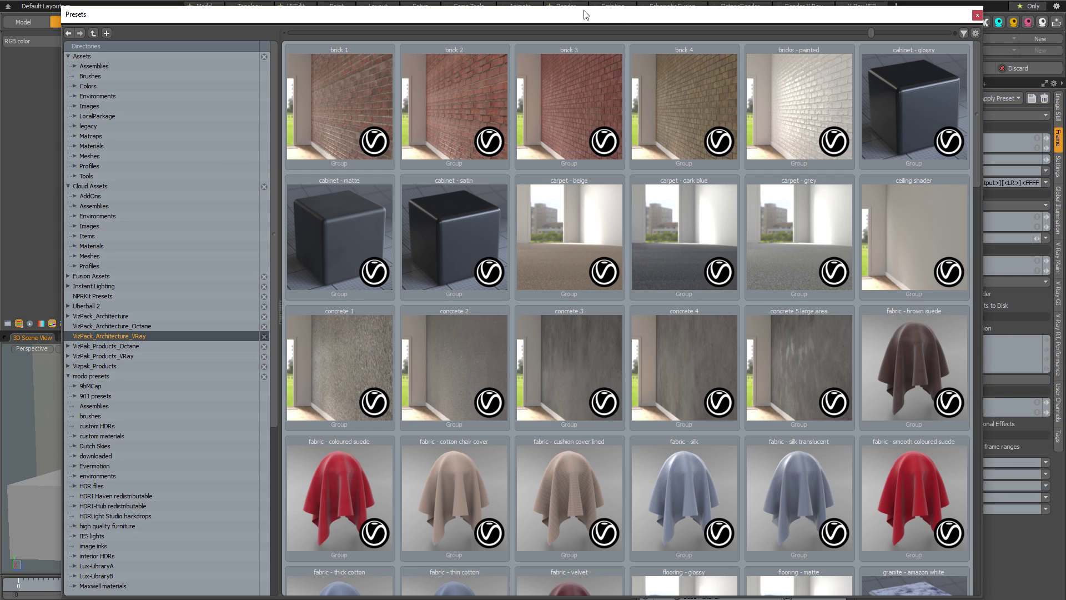
- Close the preset library to return to the kitchen sink scene in the V-Ray layout
left_click(977, 15)
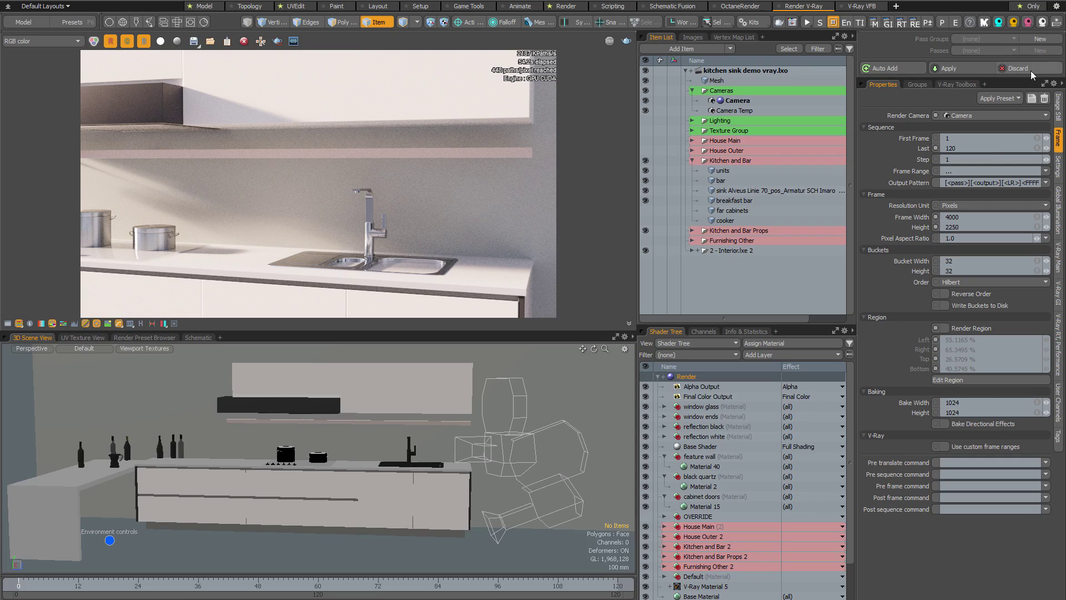
- Open the VizPack Architecture preset browser and scroll through its brick, cabinet and carpet presets
left_click(1027, 23)
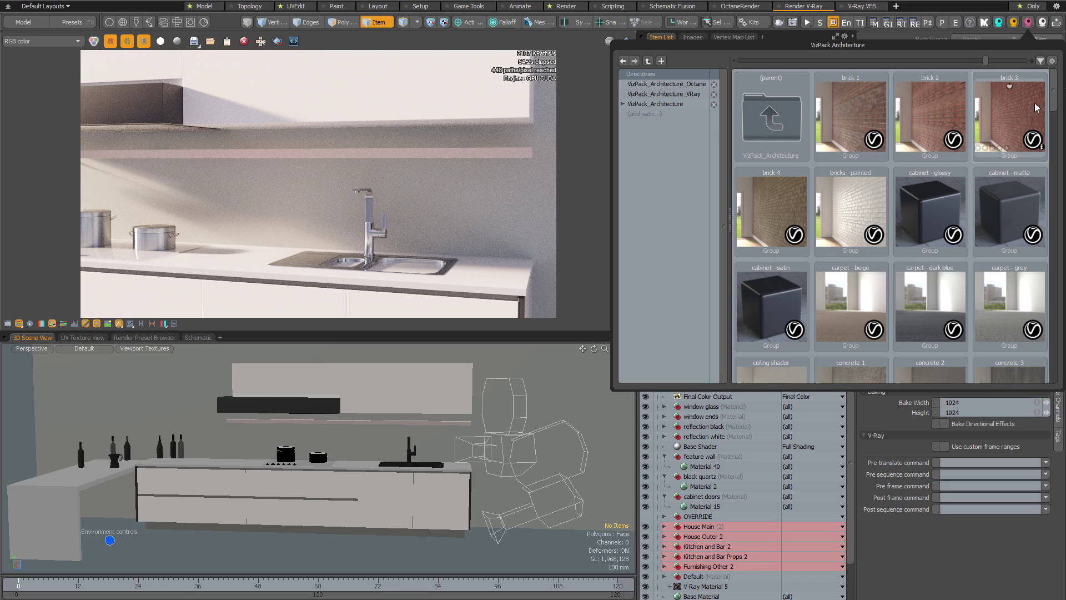
scroll(1054, 99, "down", 10)
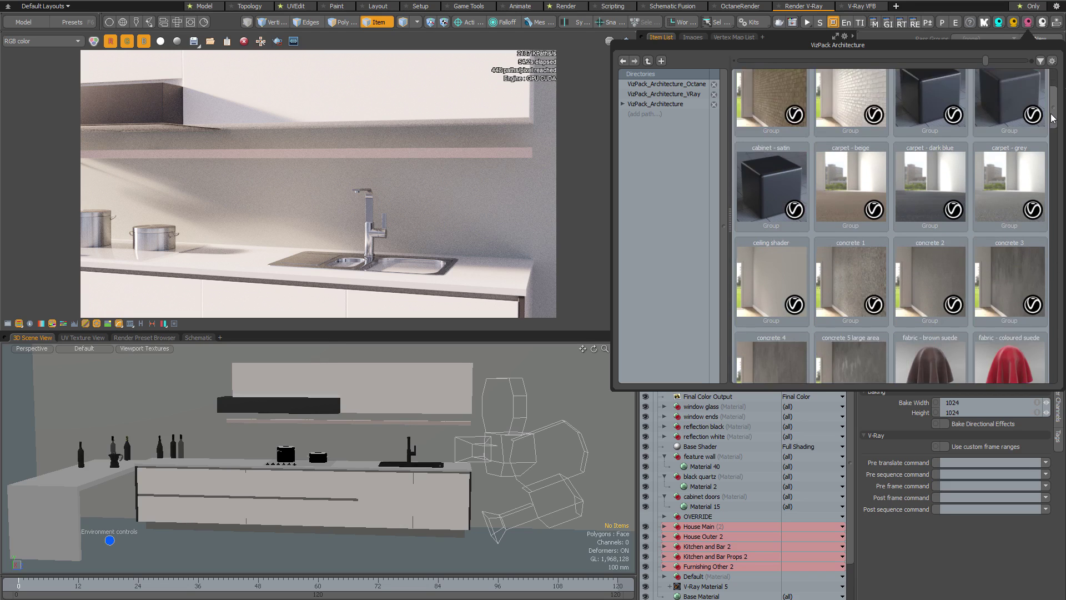
- Apply paint - matte white to the feature wall and quartz - black starlight to black quartz
left_click_drag(890, 59, 358, 75)
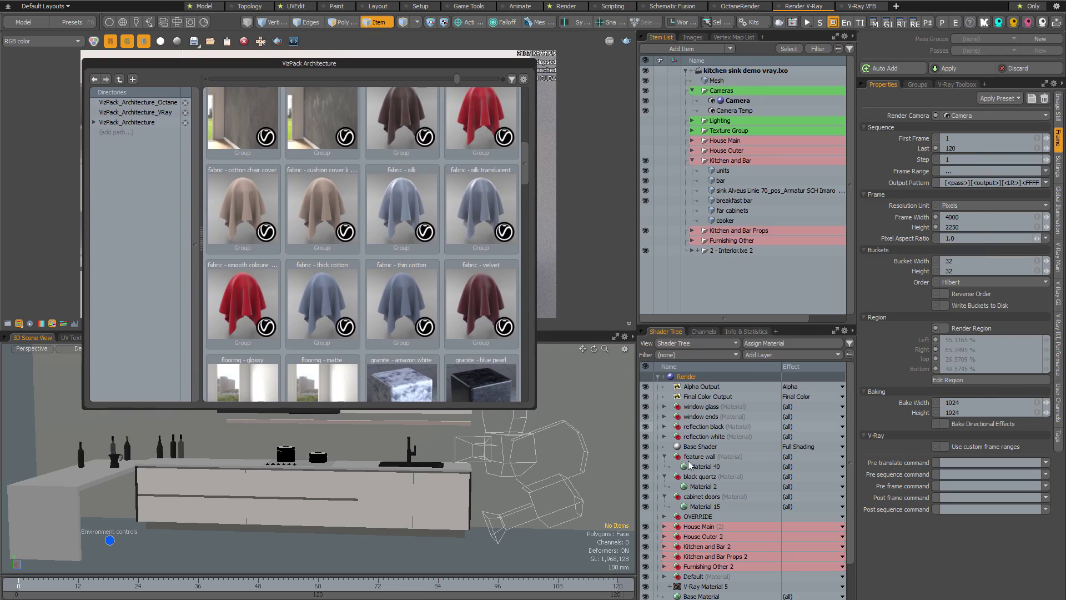
left_click_drag(524, 165, 529, 219)
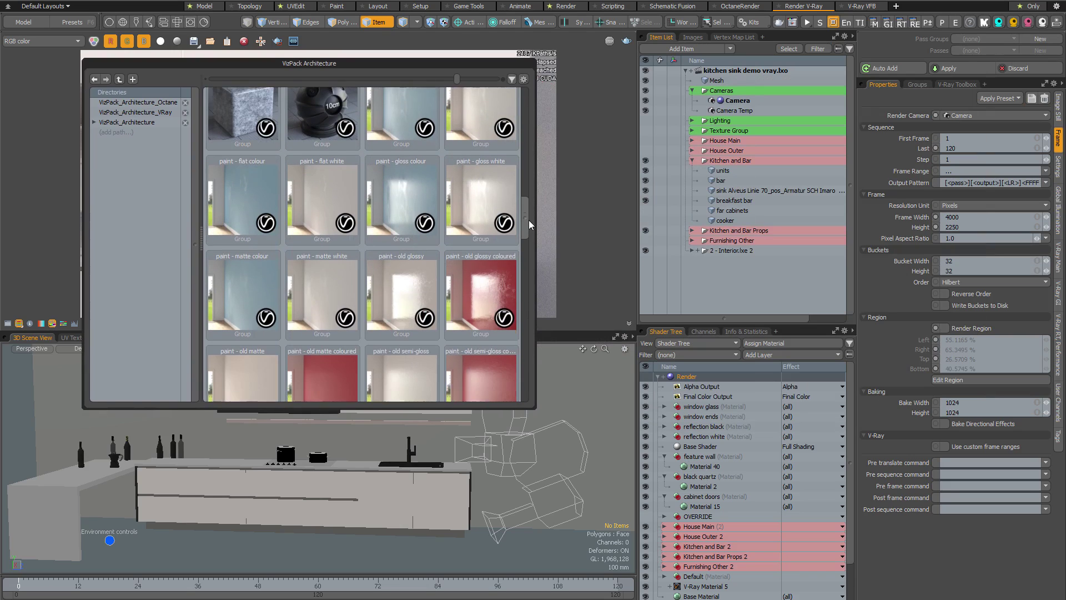
mouse_move(319, 277)
left_mouse_down()
mouse_move(611, 494)
mouse_move(744, 508)
mouse_move(719, 466)
mouse_move(708, 467)
left_mouse_up()
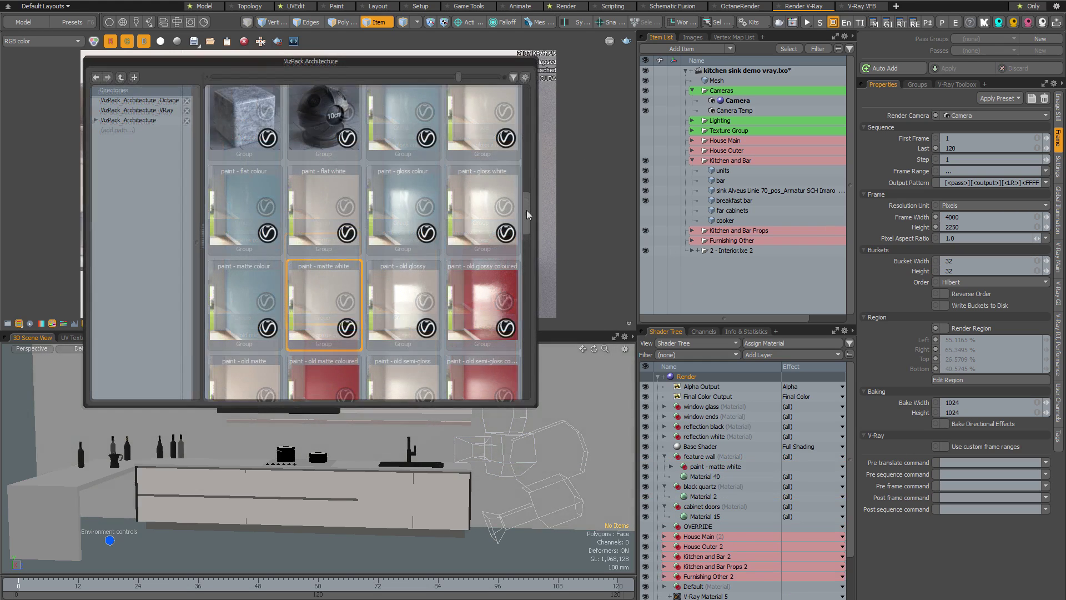
mouse_move(527, 210)
left_mouse_down()
mouse_move(501, 327)
mouse_move(581, 460)
mouse_move(654, 522)
mouse_move(701, 493)
left_mouse_up()
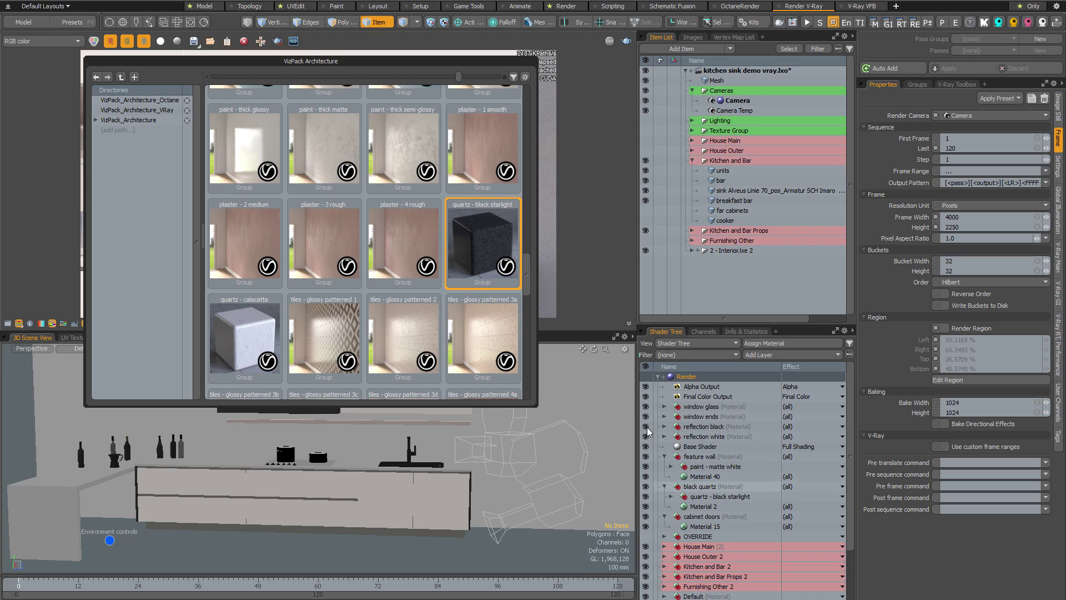
- Select the cabinet - satin preset with the cabinet doors material as its target
left_click_drag(526, 271, 528, 110)
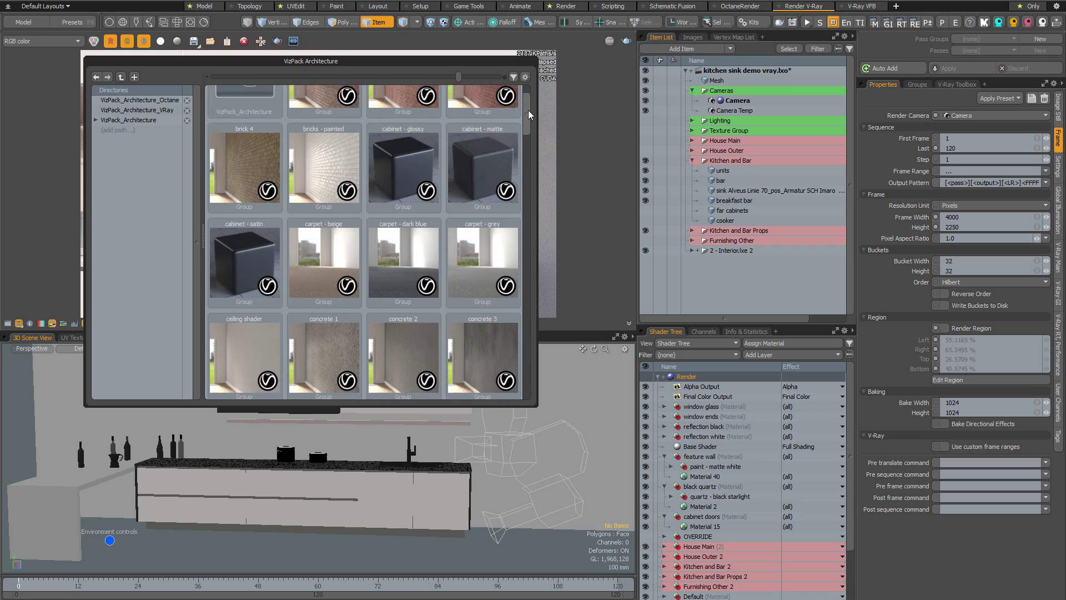
mouse_move(405, 165)
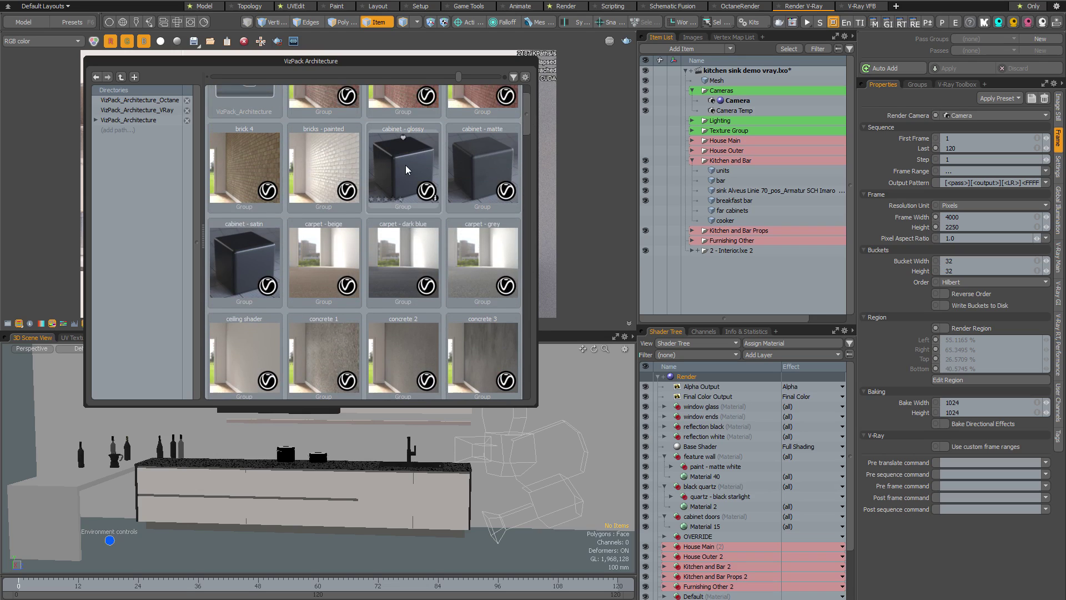
left_click(245, 256)
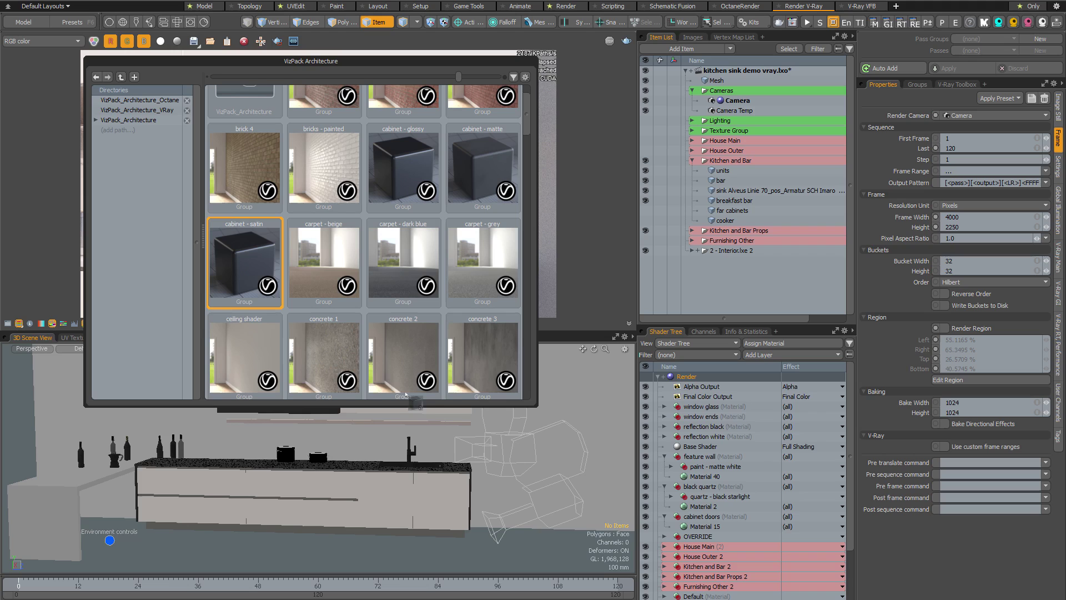
left_click(710, 517)
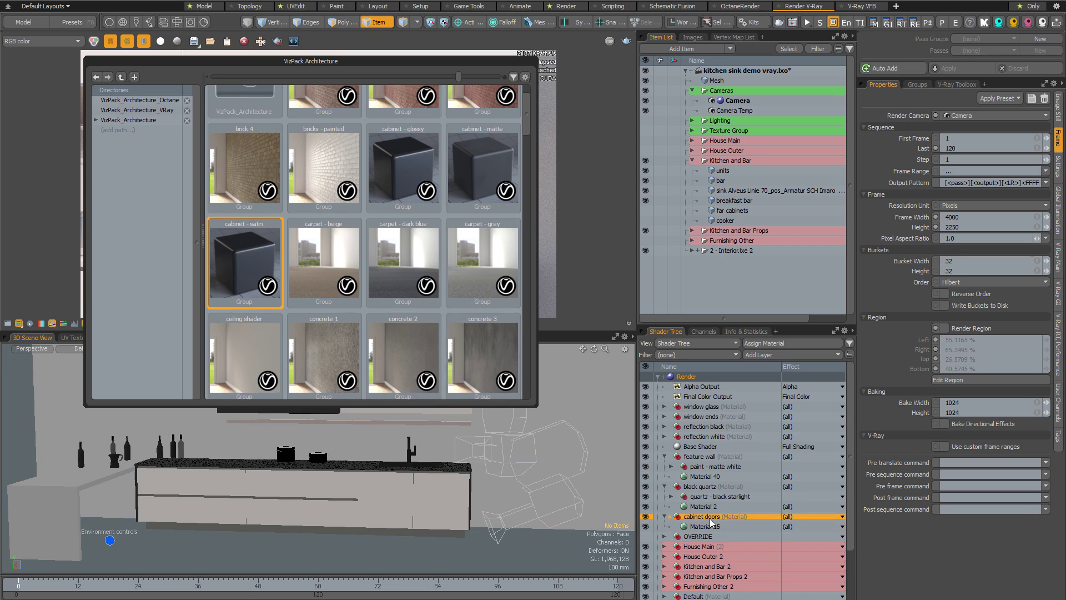
- Apply cabinet - satin to the cabinet doors and start a V-Ray RT render of the kitchen
key("F6")
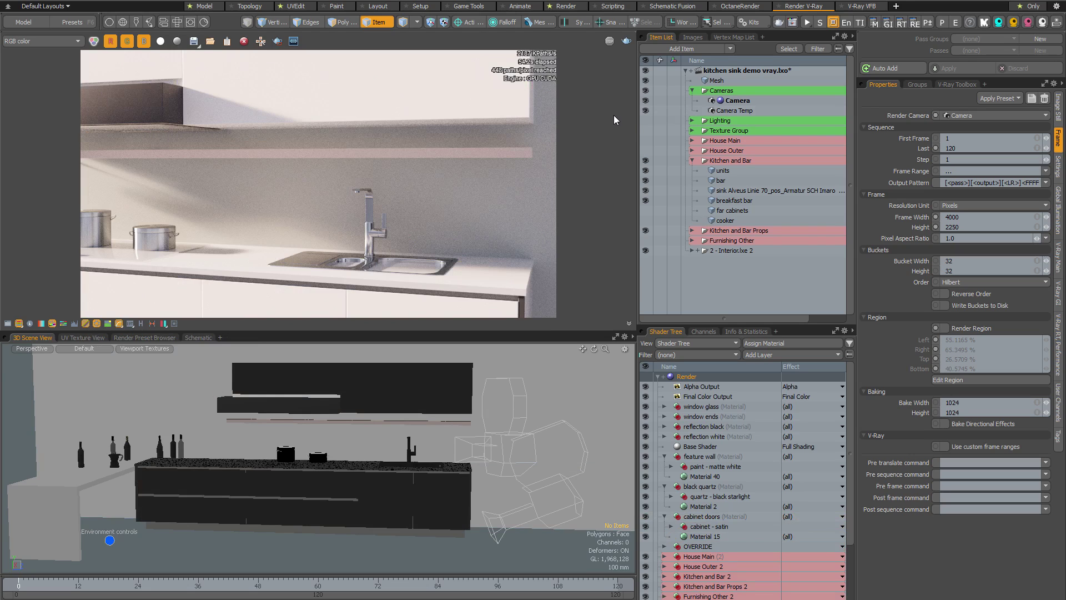
left_click(807, 22)
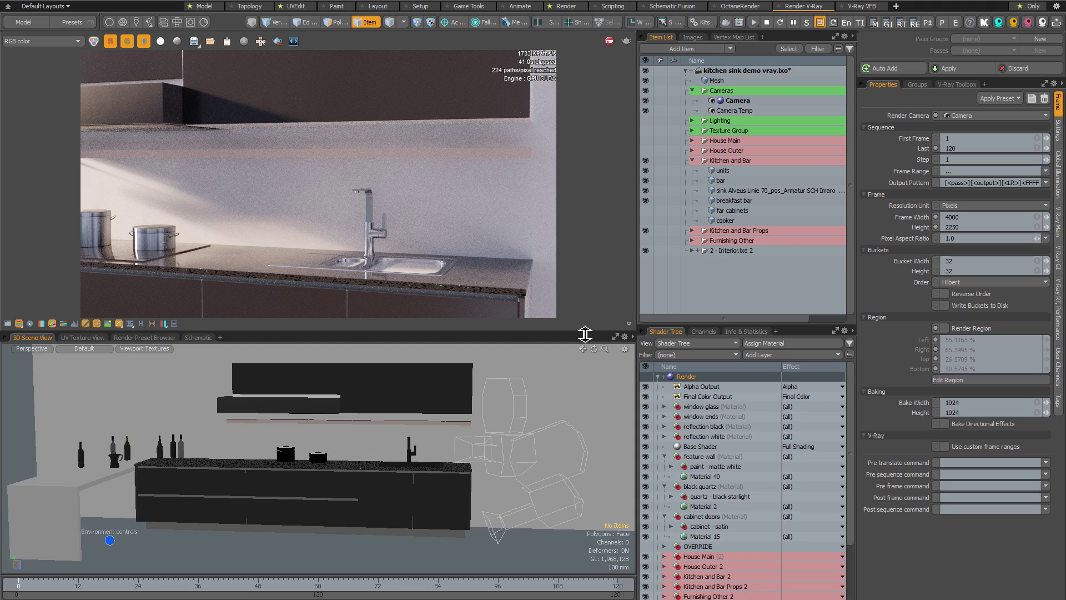
- Set the diffuse colour of cabinet - satin's V-Ray Material 27 to bluish grey (0.34, 0.36, 0.39)
left_click(671, 526)
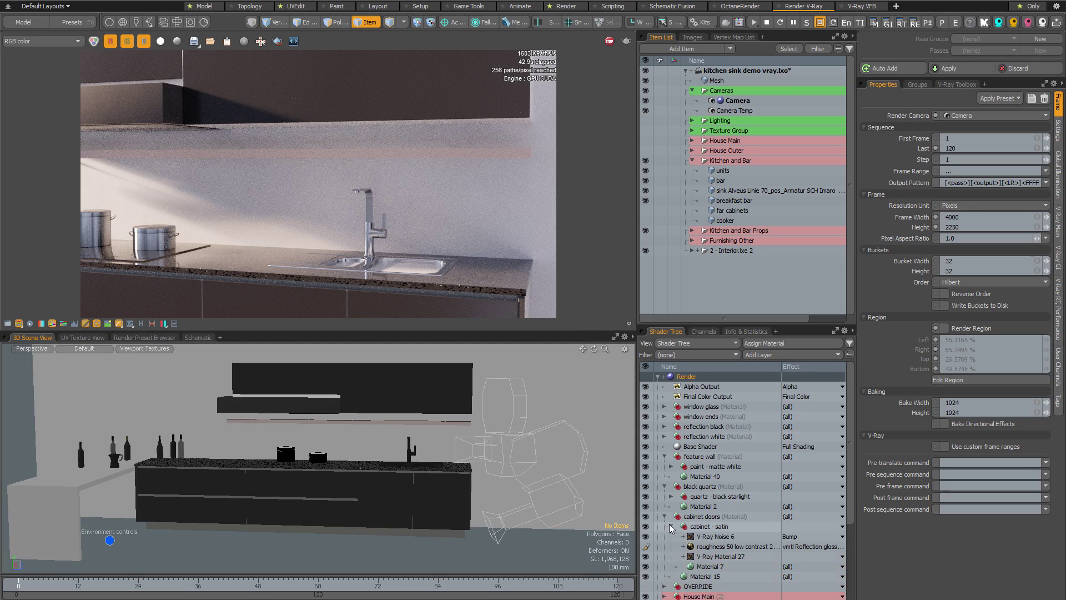
left_click(722, 557)
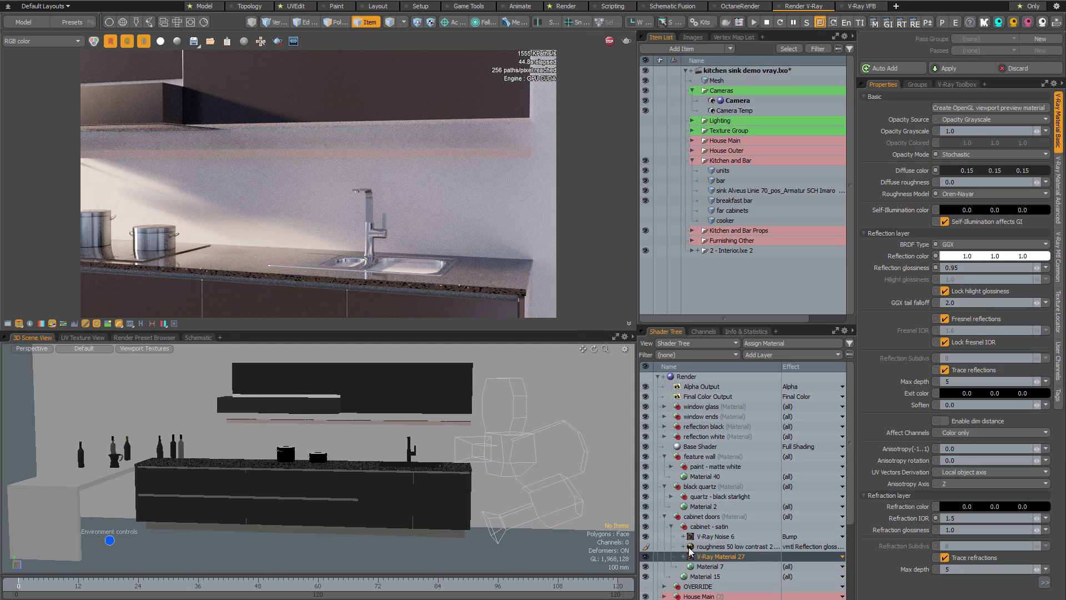
double_click(990, 171)
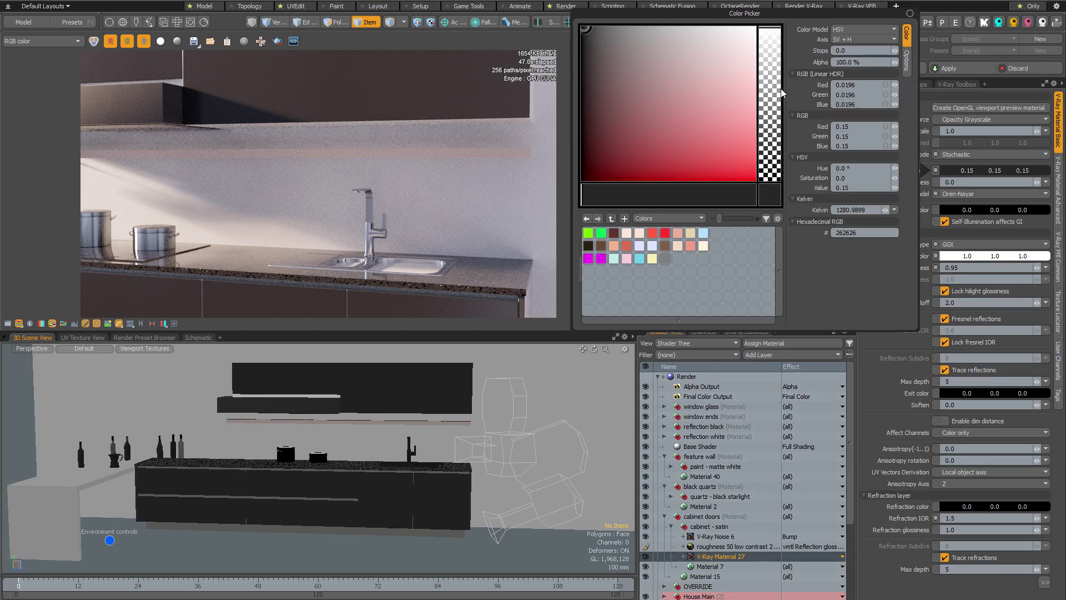
left_click(599, 61)
left_click(605, 71)
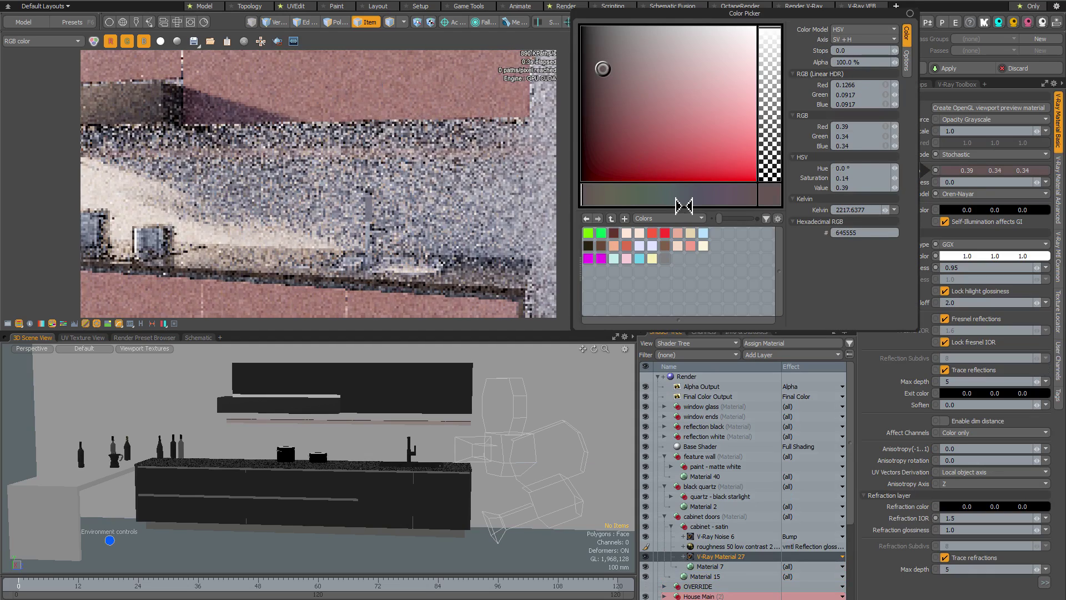
left_click(686, 195)
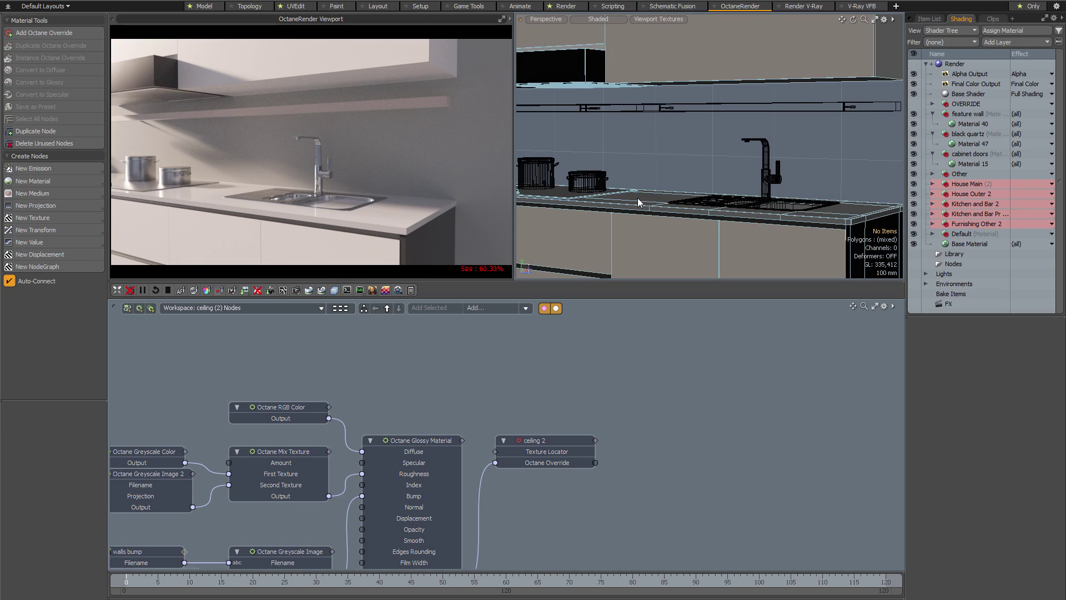
- Bring up the VizPack Architecture presets browser over the OctaneRender layout
key("F6")
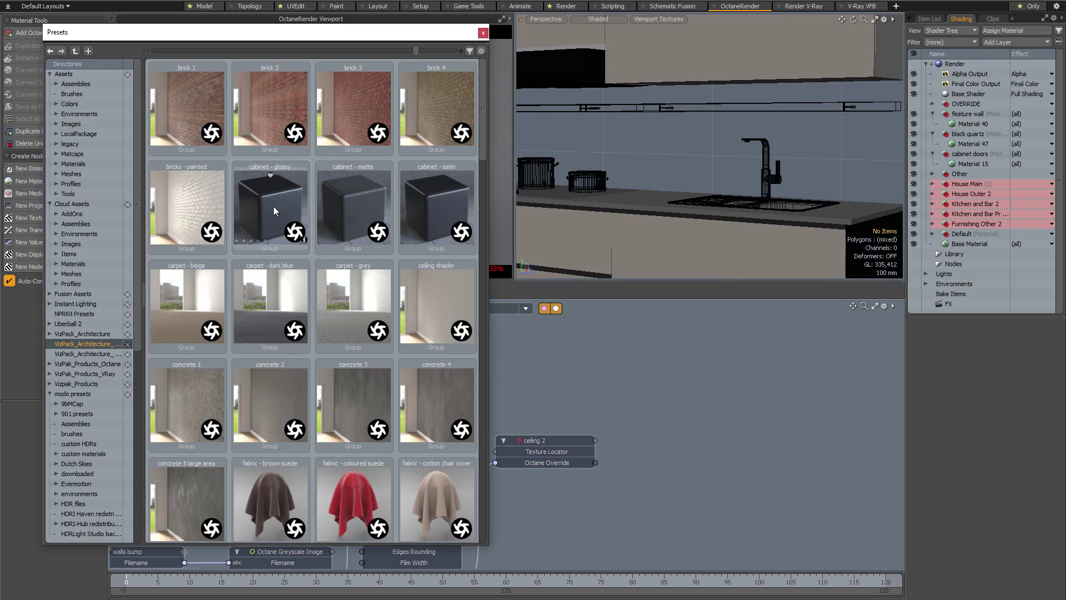
- Apply cabinet - glossy, granite - amazon white and paint - matte white to cabinets, worktop and feature wall
left_click_drag(268, 204, 814, 240)
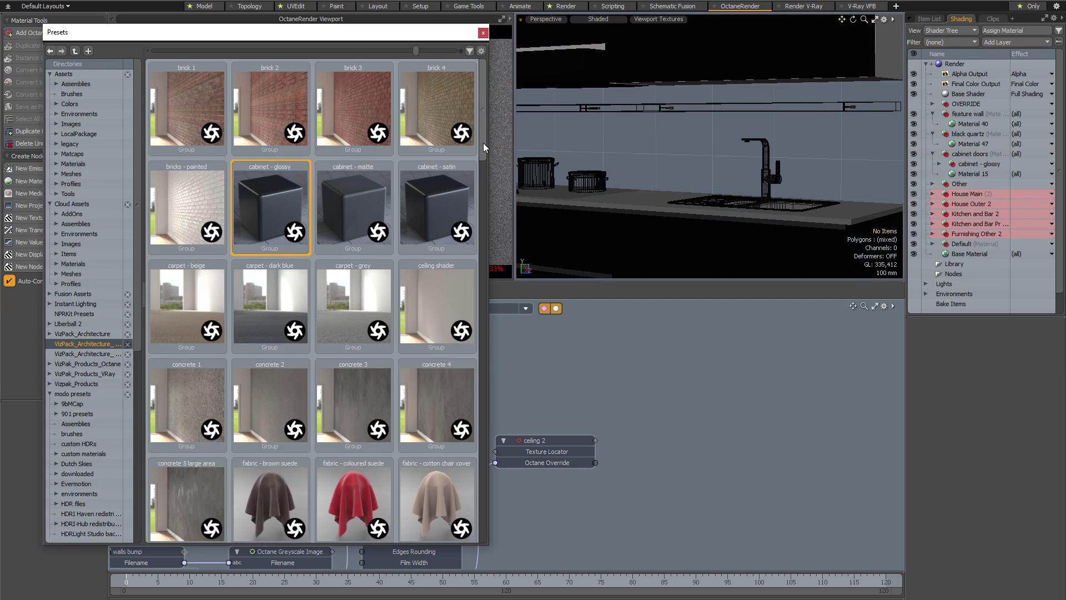
left_click_drag(483, 145, 488, 233)
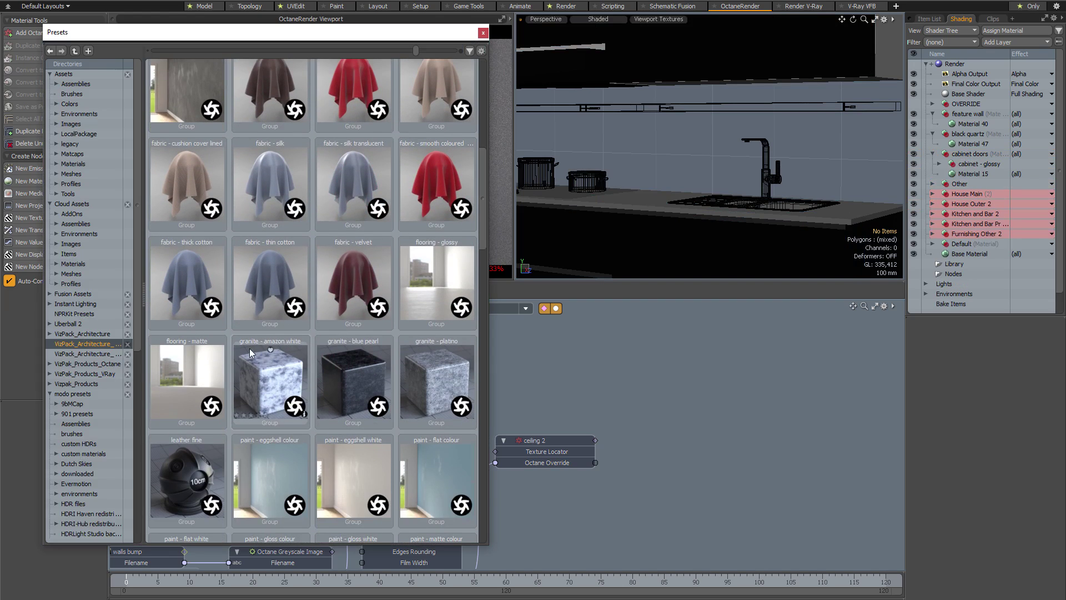
left_click_drag(268, 390, 951, 136)
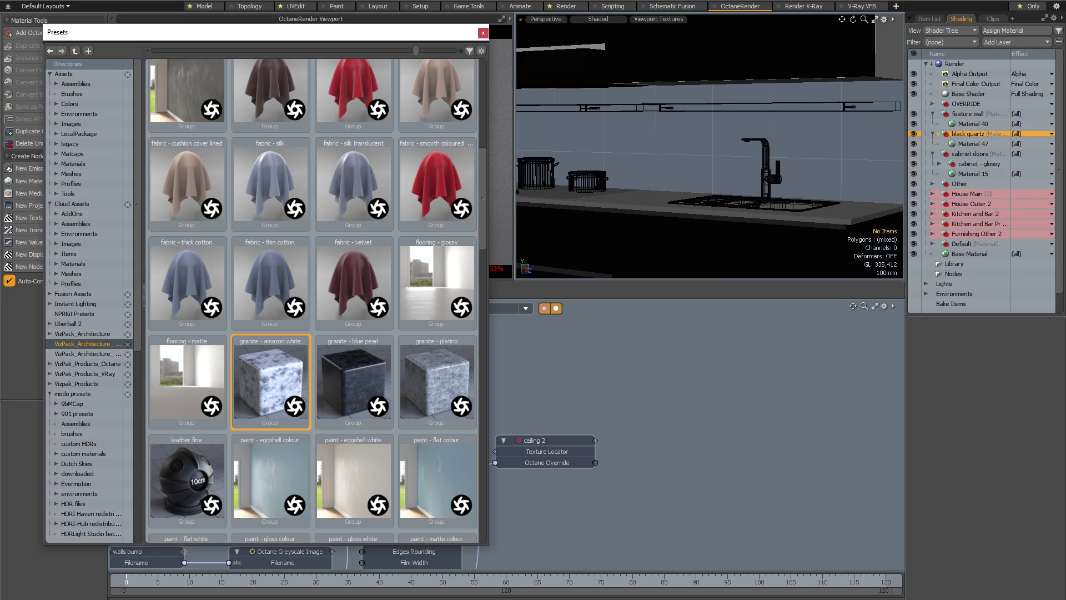
left_click_drag(482, 215, 484, 282)
mouse_move(171, 367)
left_mouse_down()
mouse_move(263, 374)
mouse_move(841, 223)
left_mouse_up()
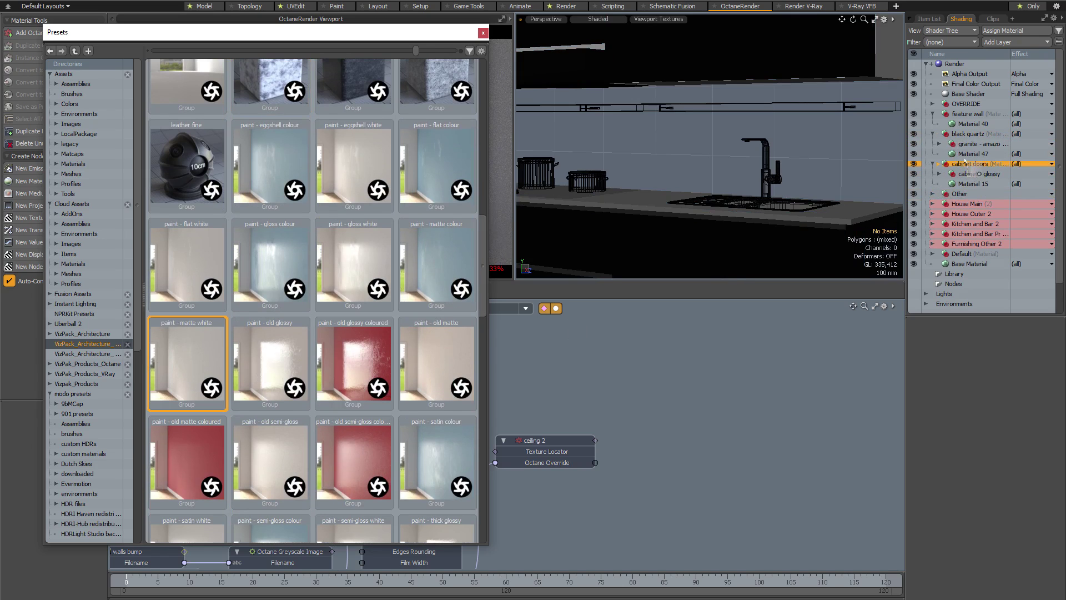
left_click(483, 33)
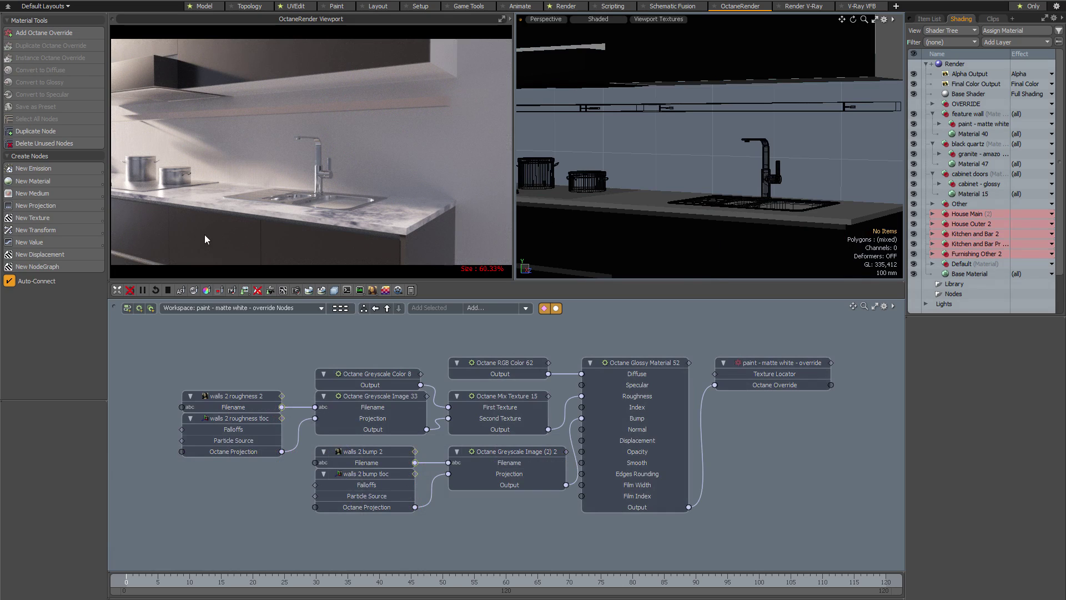
- Expand cabinet - glossy and load its override's material network into the node graph
left_click(938, 184)
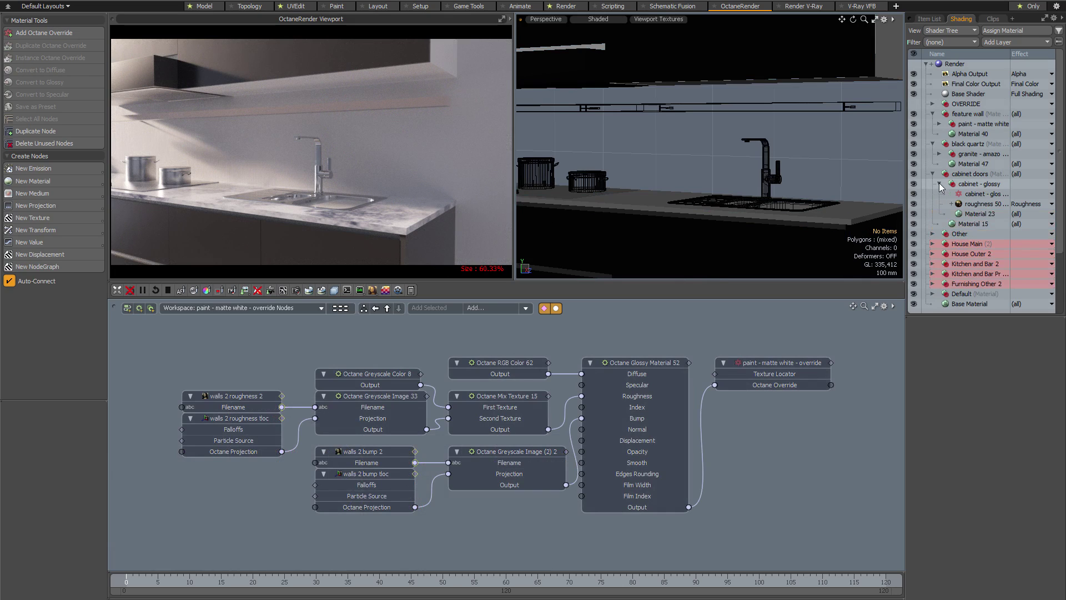
left_click(975, 194)
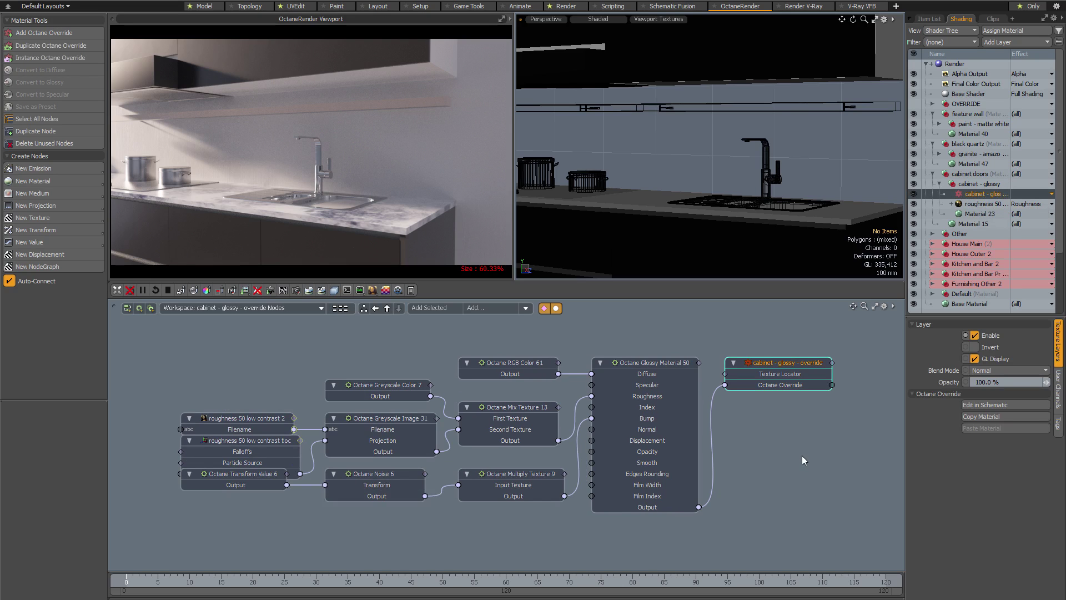
left_click(398, 349)
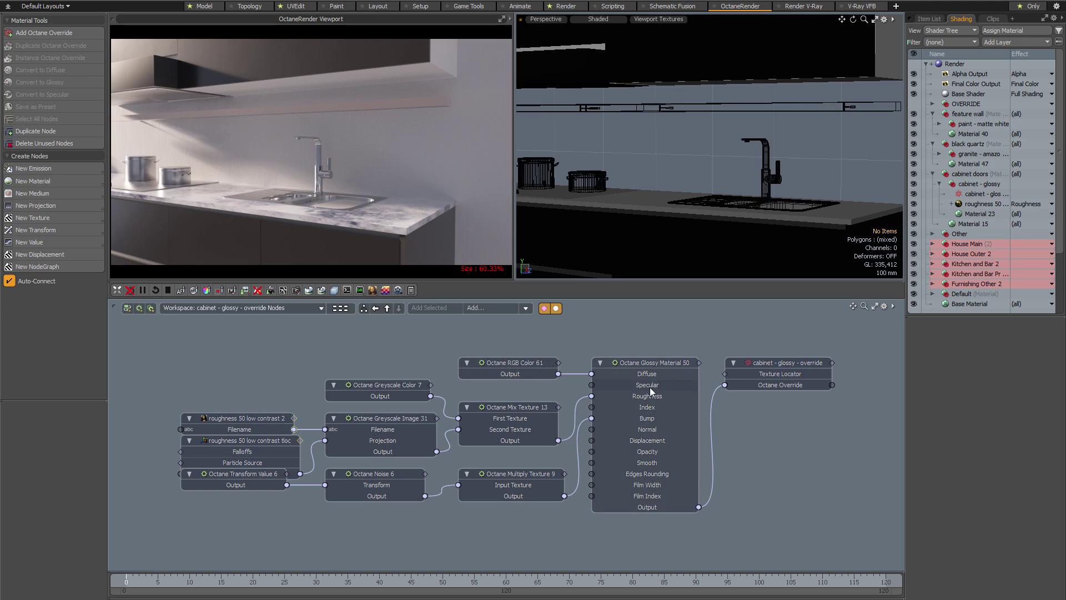
- Set the Octane RGB Color 61 node to bluish grey 0.32, 0.35, 0.37
left_click(524, 360)
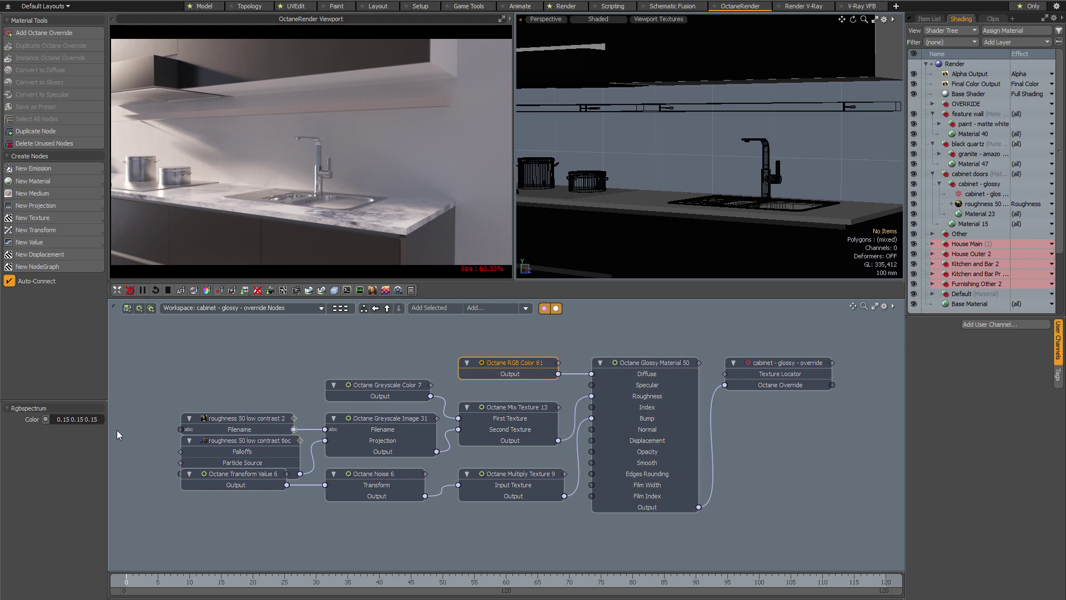
left_click(72, 419)
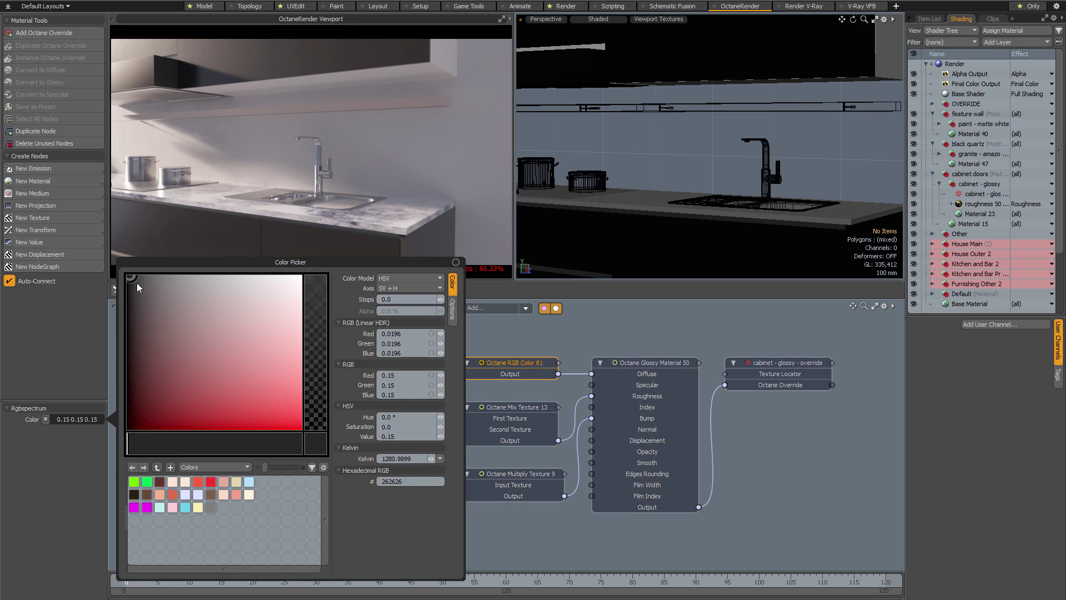
left_click_drag(137, 282, 146, 315)
left_click_drag(217, 443, 230, 444)
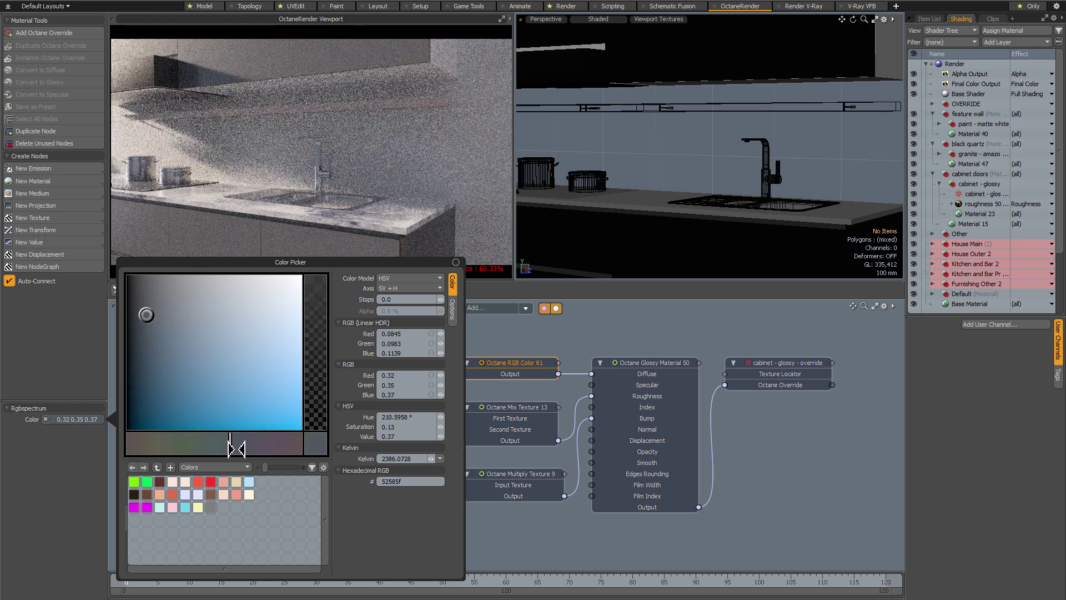
left_click(564, 338)
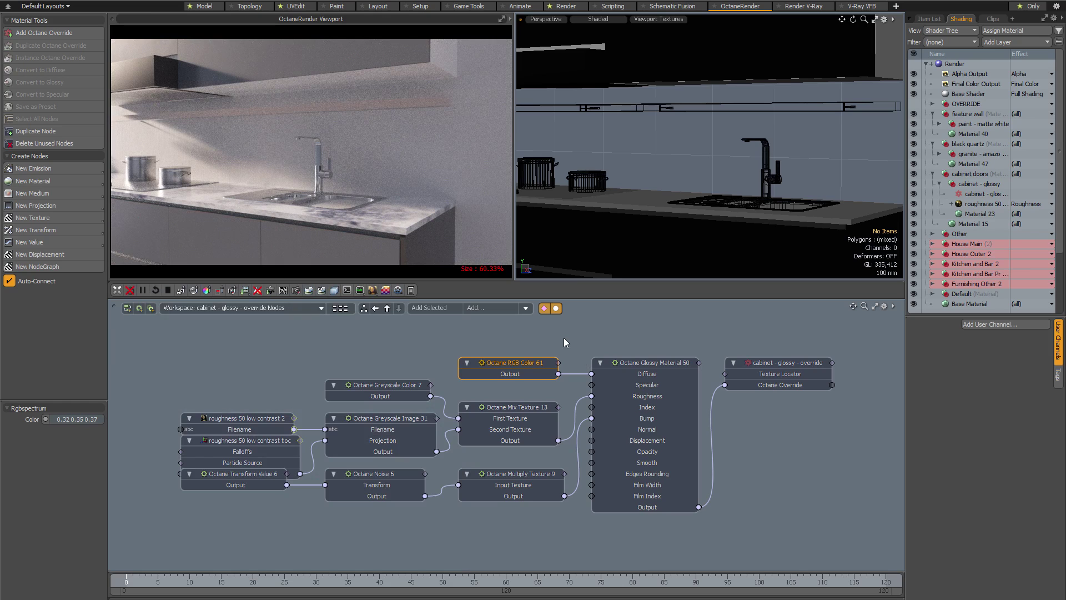